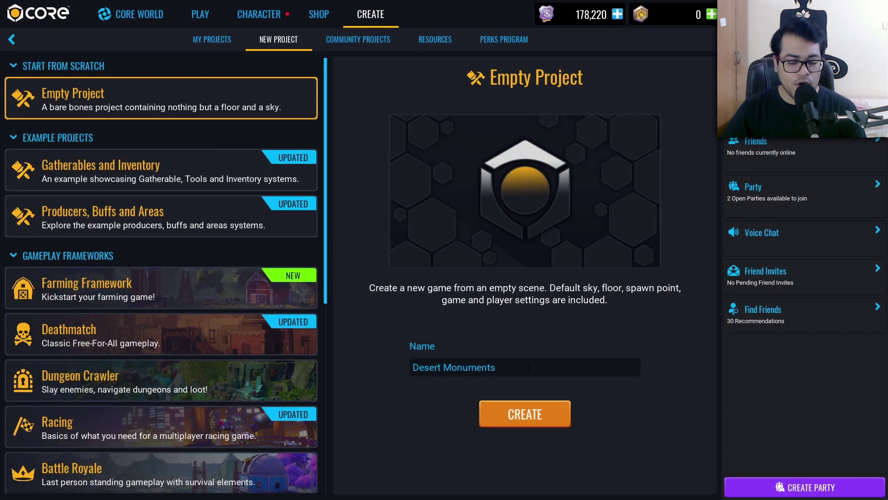
- Create the empty project 'Desert Monuments' and open it in the editor
{"action": "left_click", "coordinate": [553, 415]}
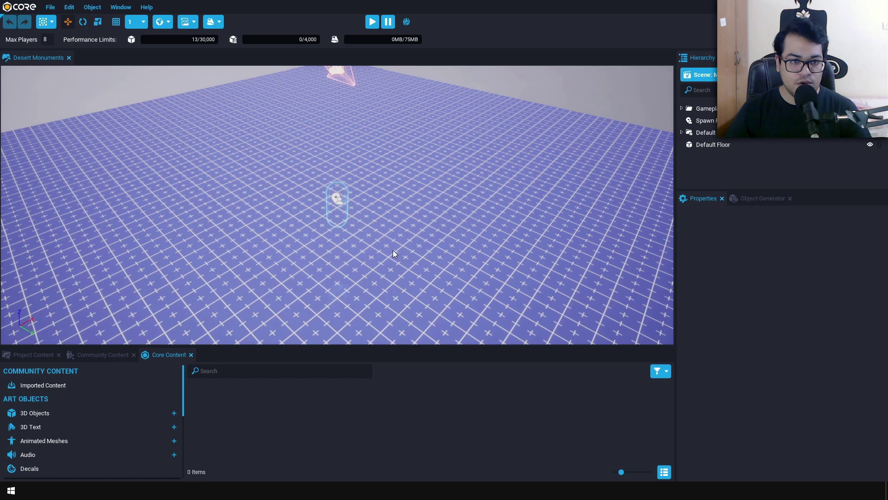
- Delete Default Floor, Spawn Point and Gameplay Settings from the Hierarchy, keeping only Default Sky
{"action": "scroll", "coordinate": [393, 250], "scroll_direction": "down", "scroll_amount": 5}
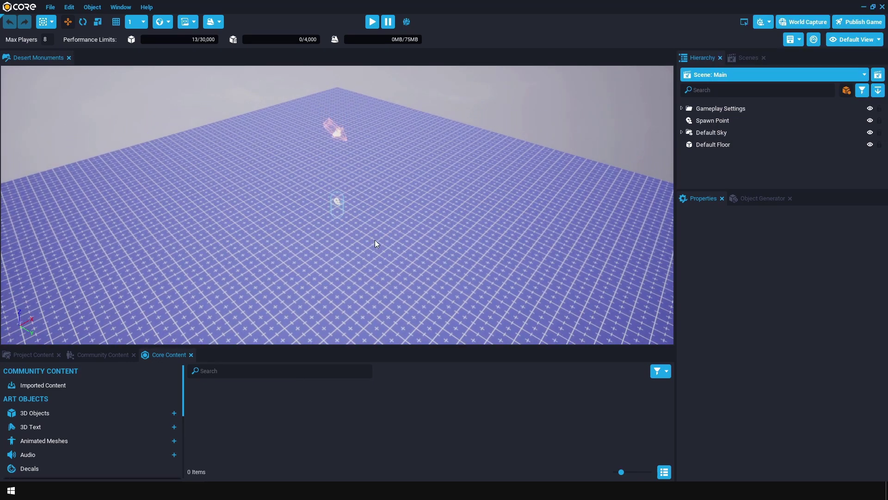
{"action": "left_click", "coordinate": [697, 148]}
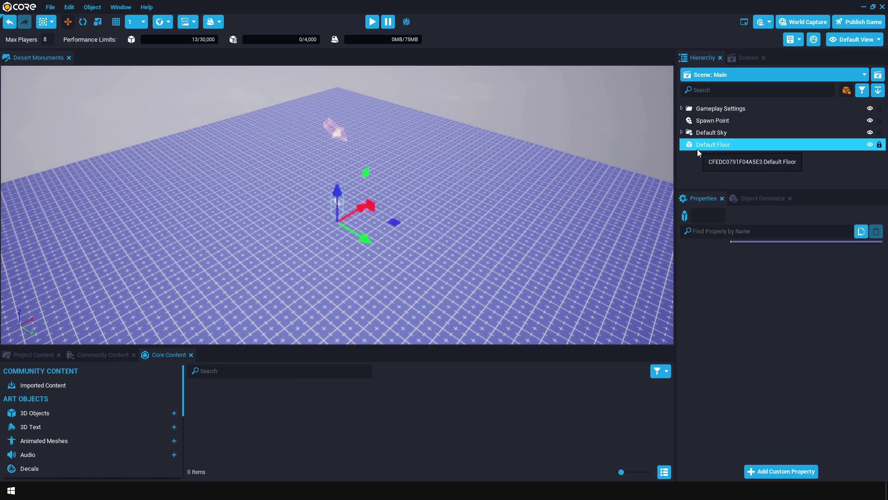
{"action": "key", "text": "Delete"}
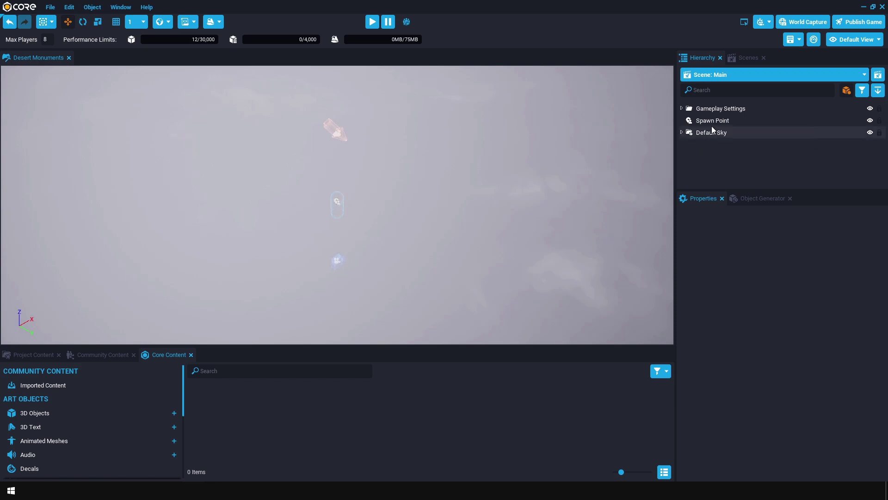
{"action": "left_click", "coordinate": [711, 123]}
{"action": "key", "text": "Delete"}
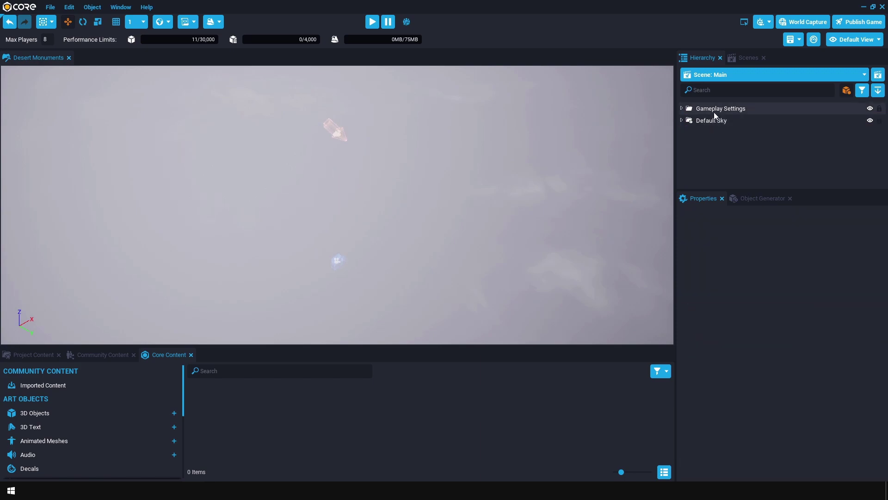
{"action": "left_click", "coordinate": [714, 112]}
{"action": "key", "text": "Delete"}
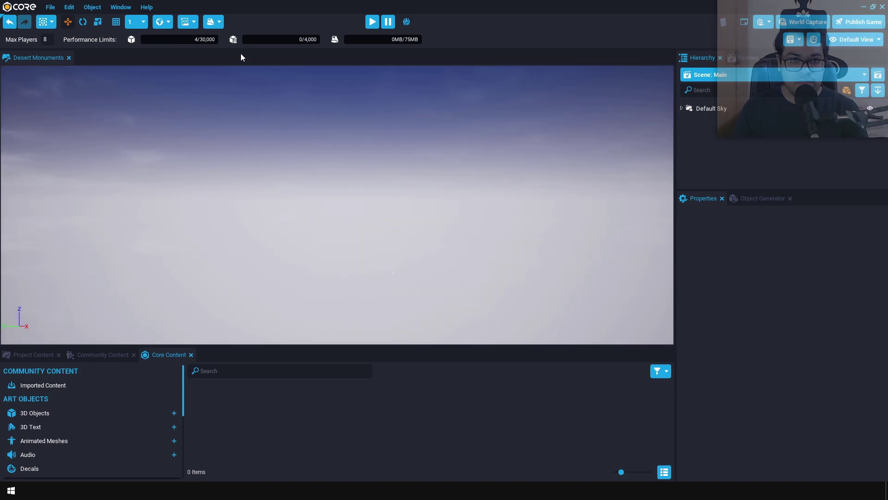
- Start a new terrain and choose the Desert Monuments preset after previewing the others
{"action": "left_click", "coordinate": [223, 23]}
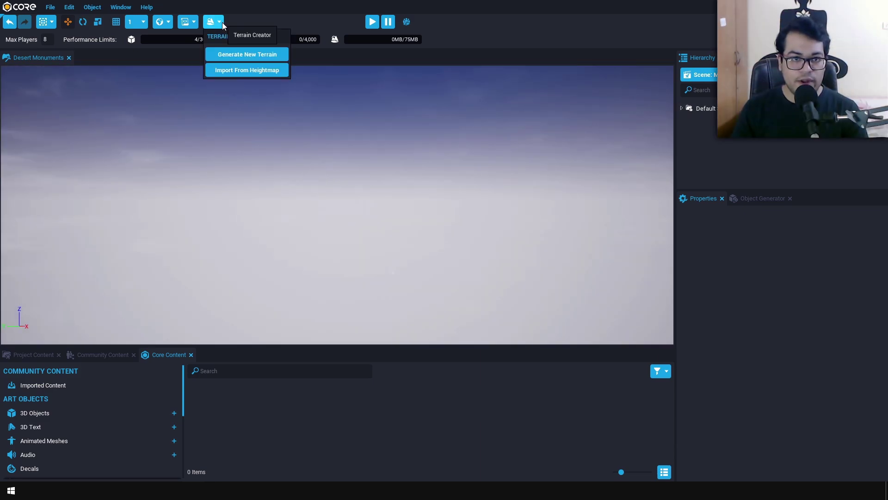
{"action": "left_click", "coordinate": [283, 53]}
{"action": "left_click", "coordinate": [261, 138]}
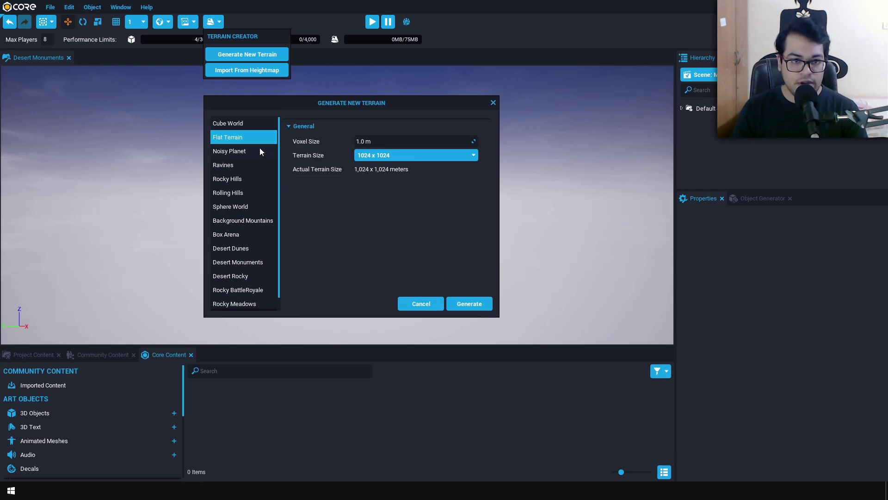
{"action": "left_click", "coordinate": [259, 151]}
{"action": "left_click", "coordinate": [259, 165]}
{"action": "left_click", "coordinate": [258, 177]}
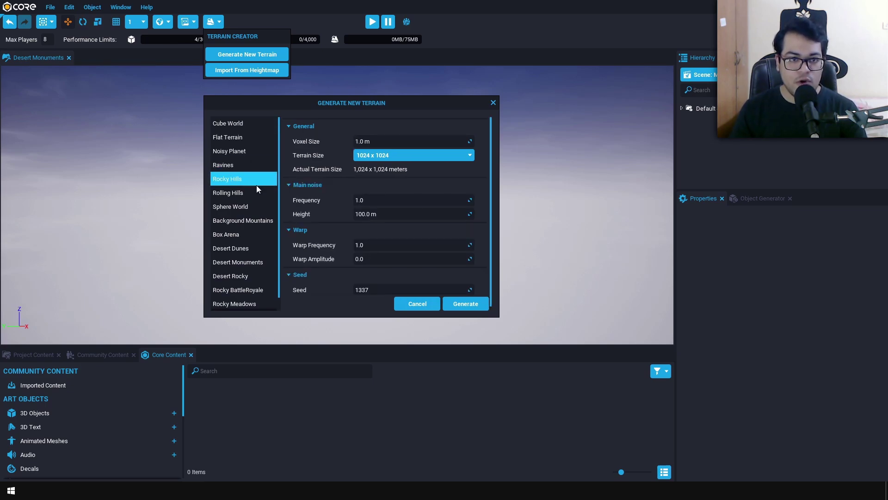
{"action": "left_click", "coordinate": [257, 188]}
{"action": "left_click", "coordinate": [255, 207]}
{"action": "left_click", "coordinate": [256, 220]}
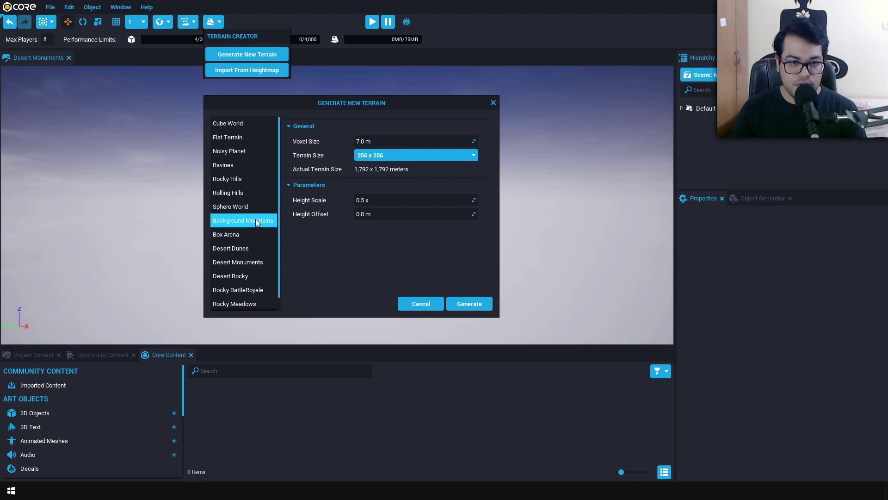
{"action": "left_click", "coordinate": [265, 263]}
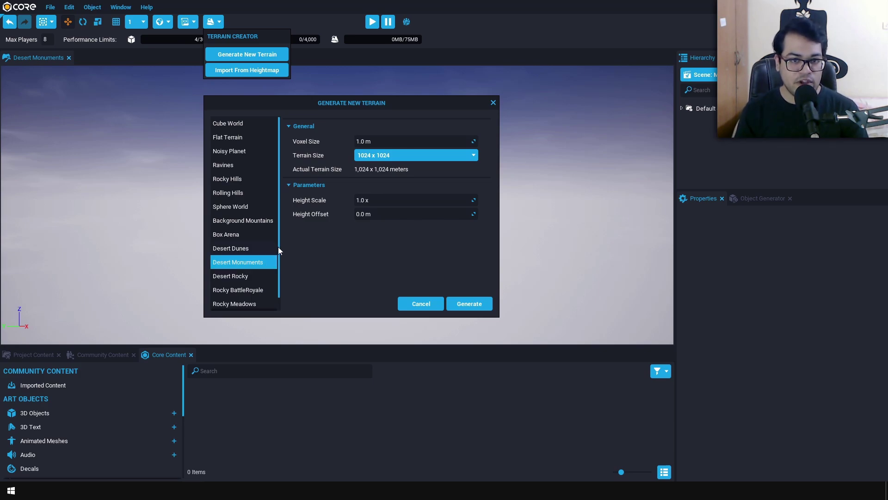
- Set the terrain voxel size to 0.5 m and height scale to 0.6 x
{"action": "left_click_drag", "start_coordinate": [377, 139], "coordinate": [369, 139]}
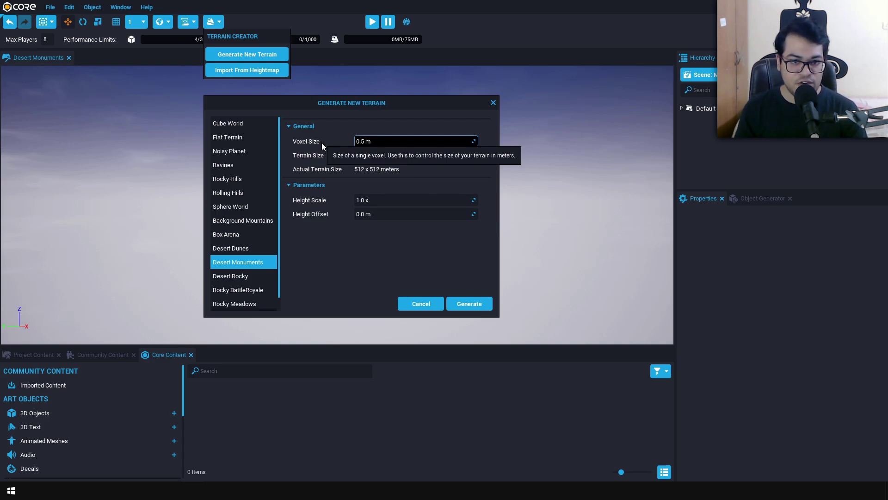
{"action": "key", "text": "Tab"}
{"action": "key", "text": "Tab"}
{"action": "key", "text": "BackSpace"}
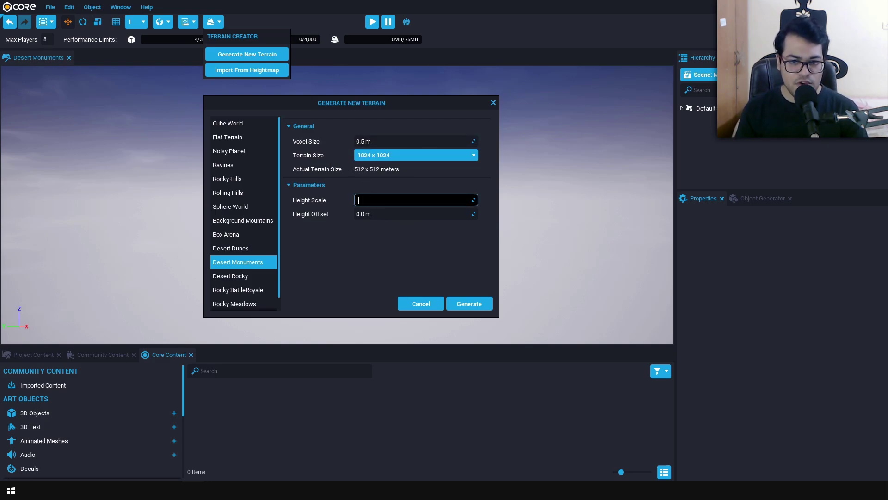
{"action": "type", "text": ".6 x"}
{"action": "key", "text": "Return"}
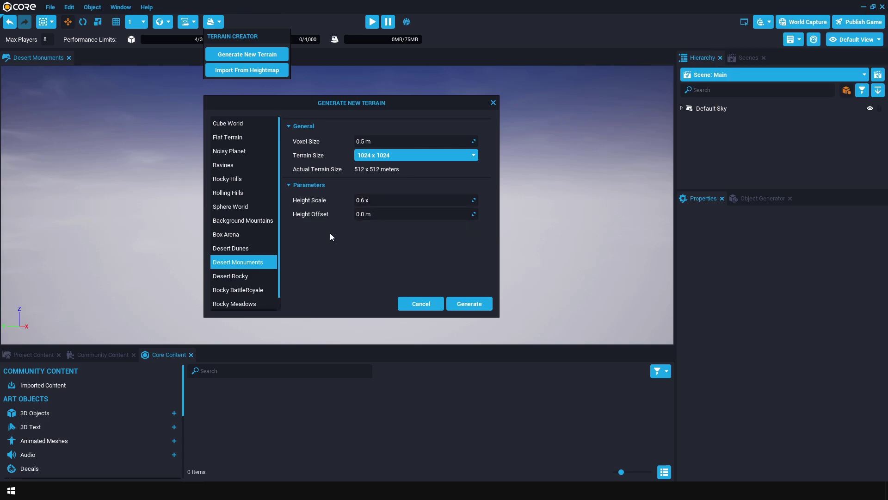
- Generate the Desert Monuments terrain and create a new paintable terrain material for it
{"action": "left_click", "coordinate": [484, 304]}
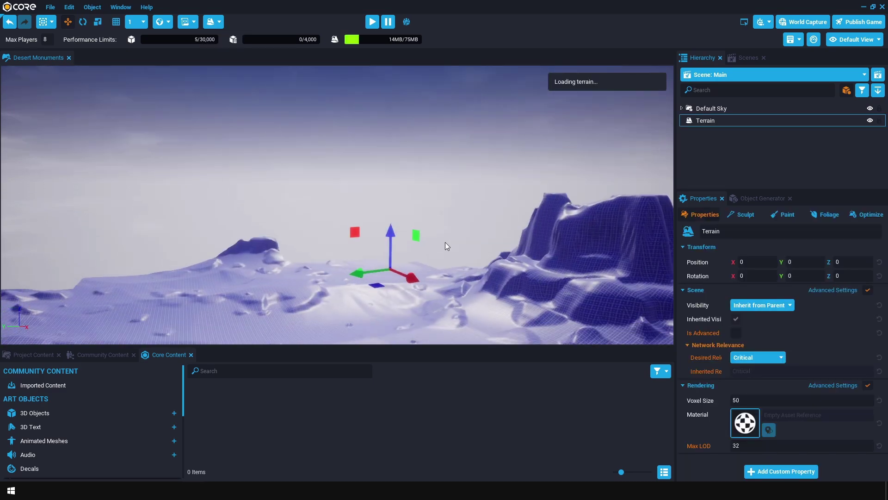
{"action": "right_click_drag", "start_coordinate": [445, 243], "coordinate": [191, 211]}
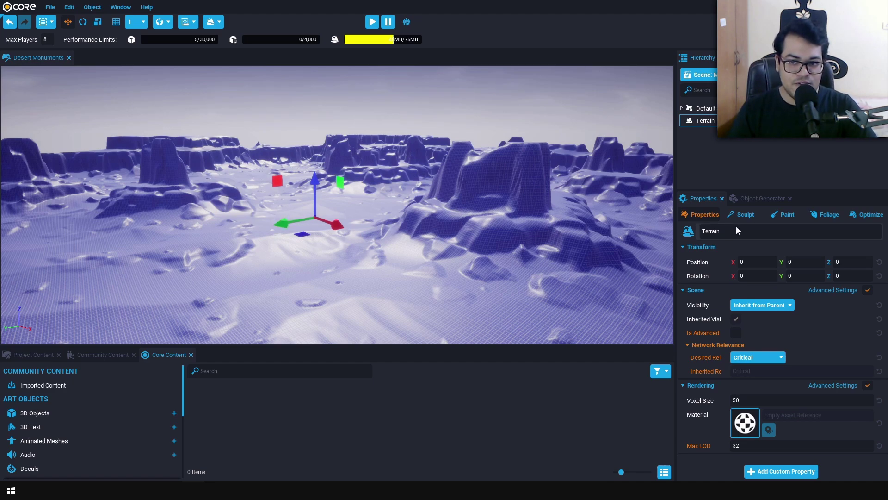
{"action": "left_click", "coordinate": [784, 217]}
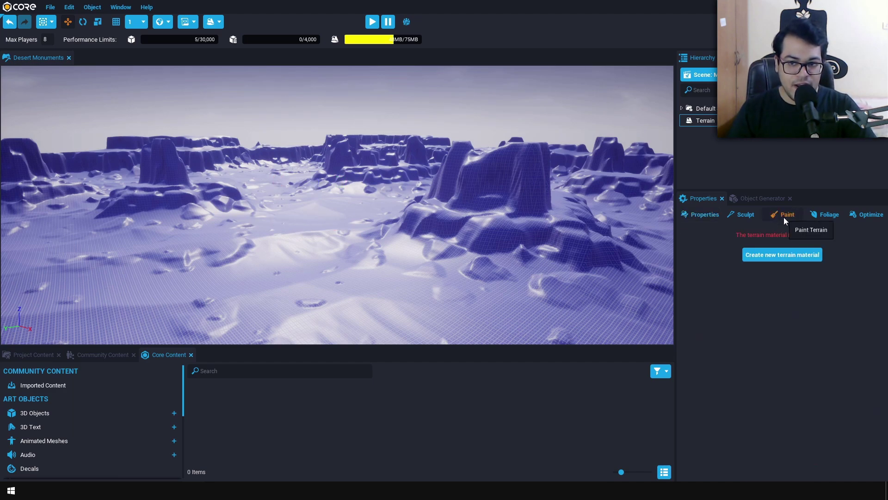
{"action": "left_click", "coordinate": [785, 259]}
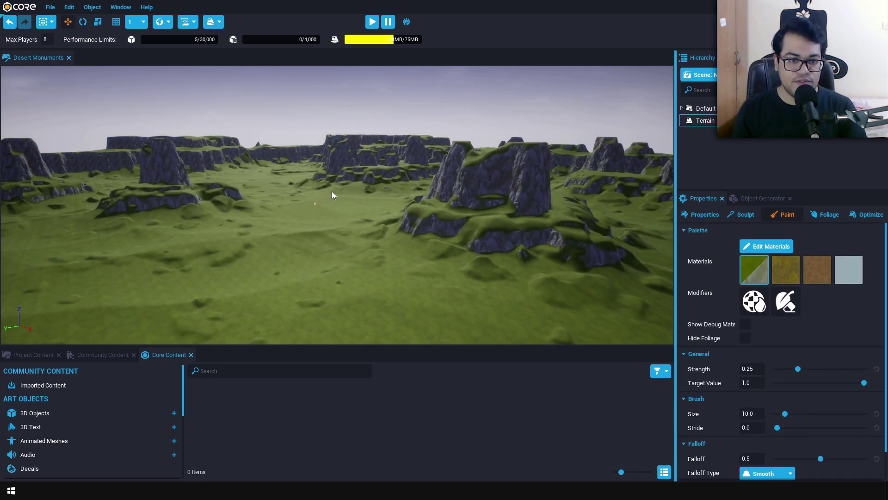
- Set the terrain's ground material to Sand Waves 01, after briefly trying Sand 01
{"action": "left_click", "coordinate": [762, 249]}
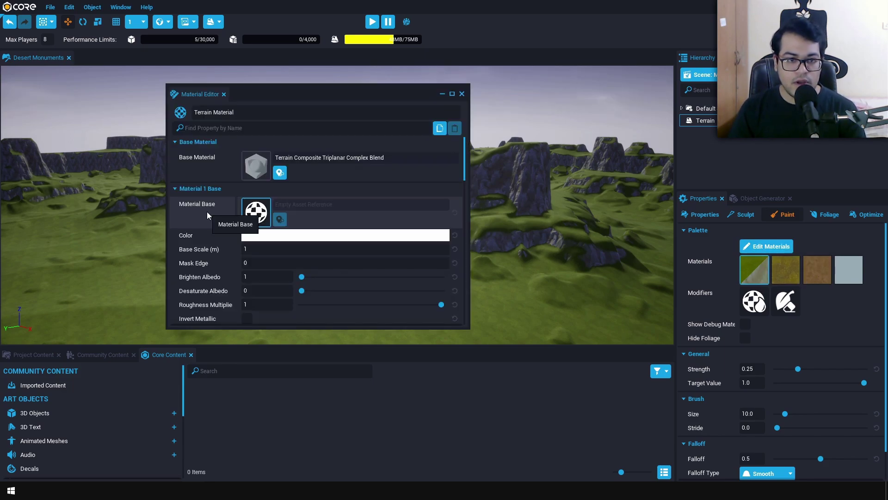
{"action": "left_click", "coordinate": [257, 217]}
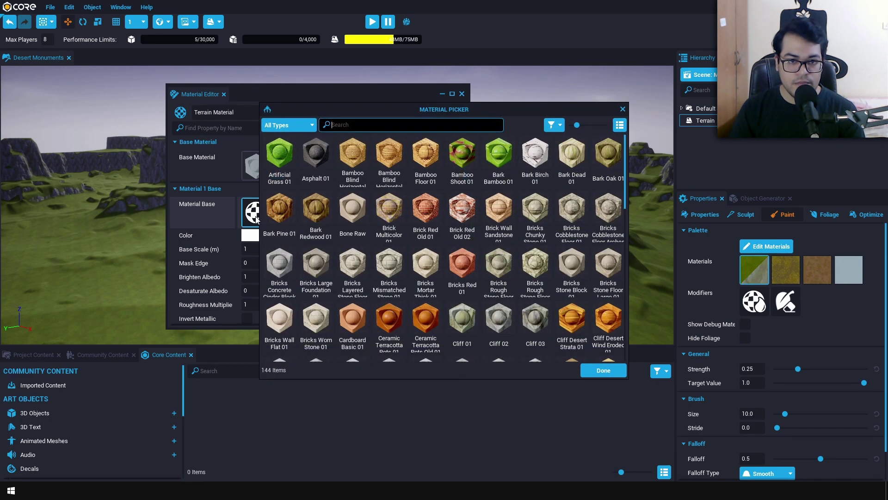
{"action": "type", "text": "sa"}
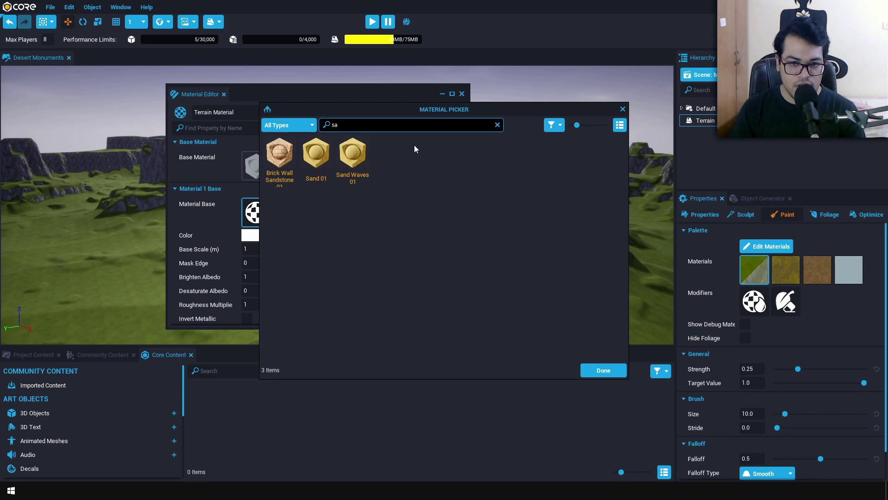
{"action": "left_click", "coordinate": [354, 160]}
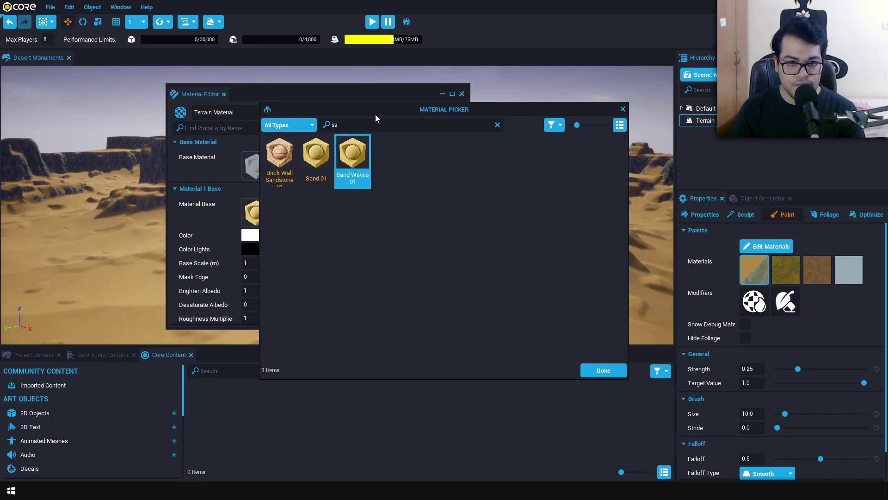
{"action": "left_click_drag", "start_coordinate": [376, 115], "coordinate": [454, 103]}
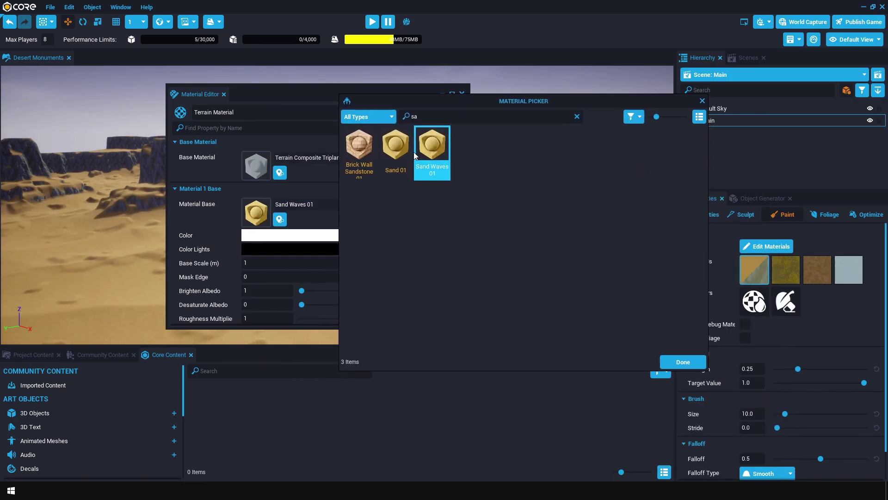
{"action": "left_click", "coordinate": [396, 149]}
{"action": "left_click", "coordinate": [420, 149]}
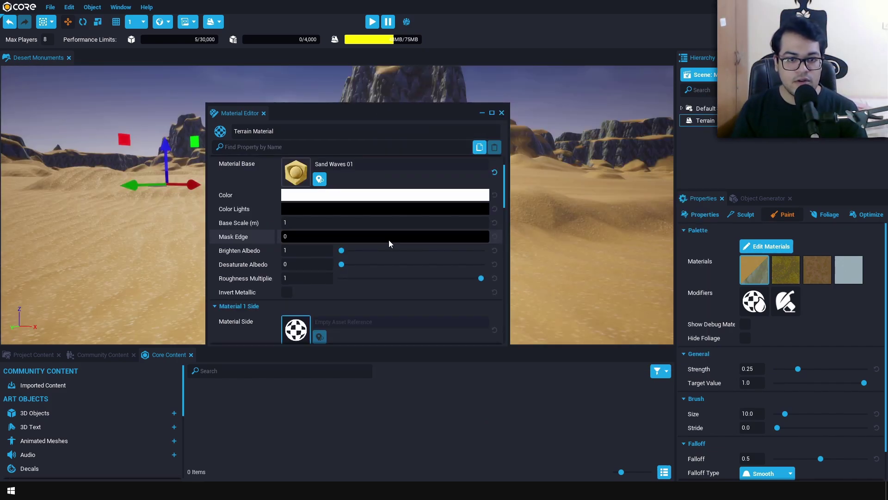
- Give the terrain's cliff sides the Cliff 02 material after comparing Cliff 01 and 03
{"action": "scroll", "coordinate": [388, 240], "scroll_direction": "down", "scroll_amount": 2}
{"action": "left_click", "coordinate": [296, 256]}
{"action": "type", "text": "clif"}
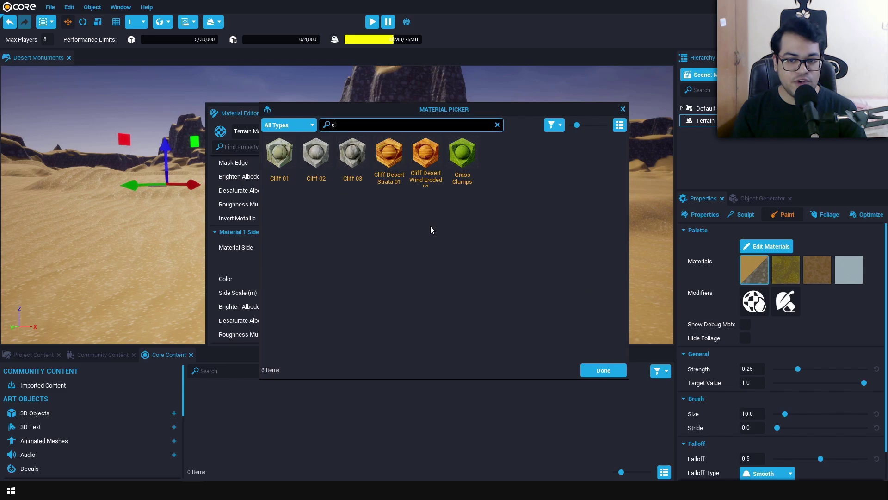
{"action": "left_click", "coordinate": [364, 176]}
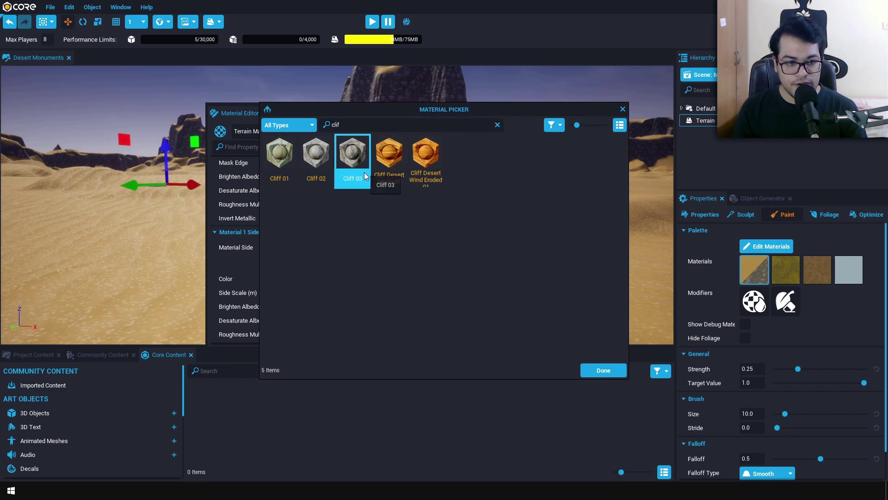
{"action": "left_click", "coordinate": [309, 161]}
{"action": "left_click", "coordinate": [281, 155]}
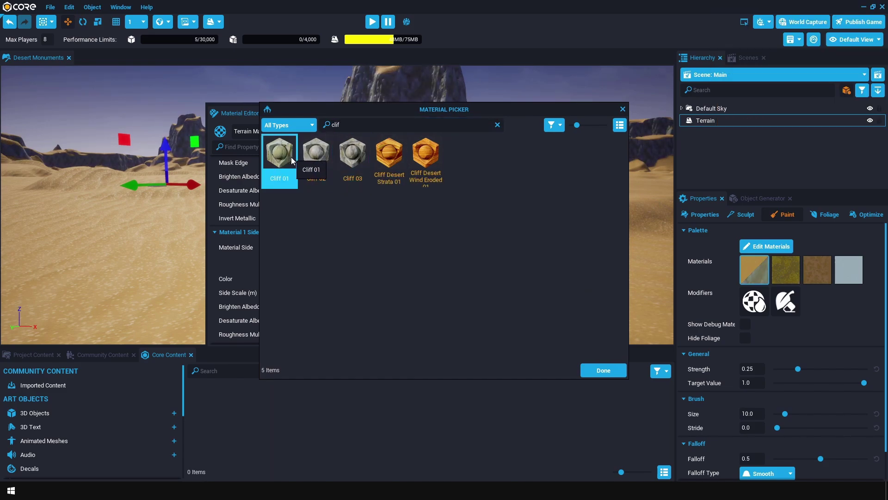
{"action": "left_click", "coordinate": [310, 160]}
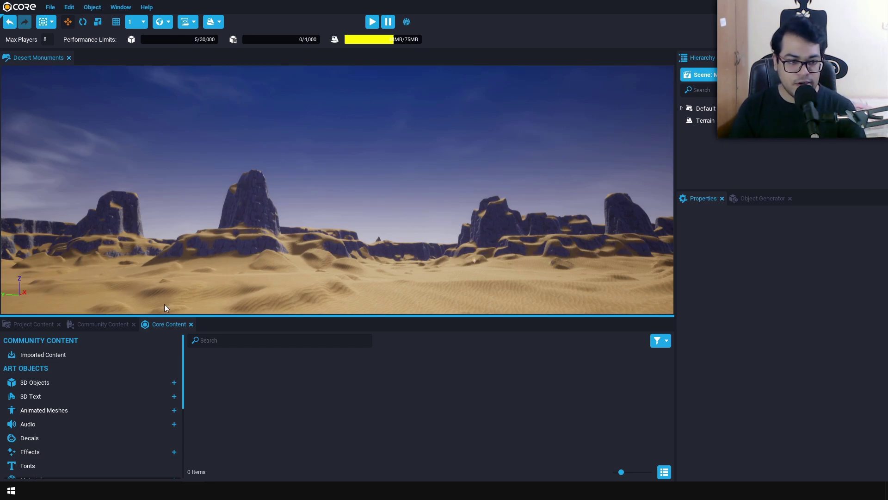
- Find Sniper Alley Atmosphere in Community Content by searching 'Atmosphere', then import it, saving first
{"action": "left_click", "coordinate": [106, 324]}
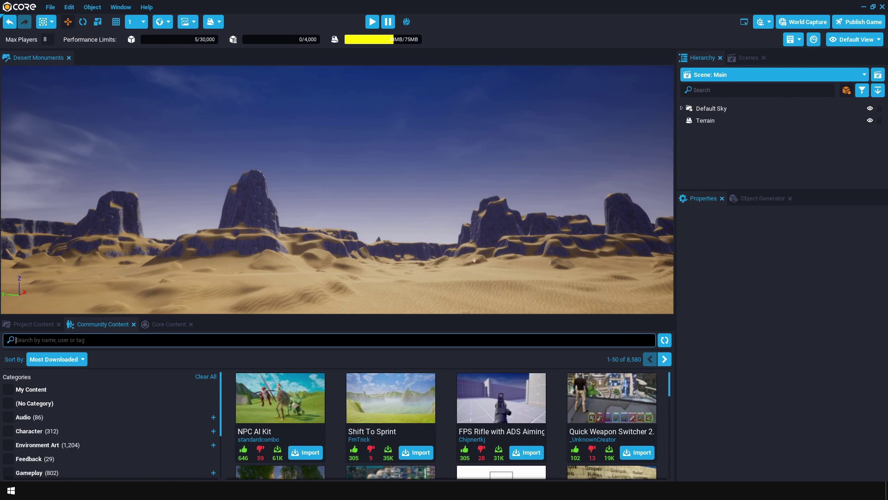
{"action": "type", "text": "Atm"}
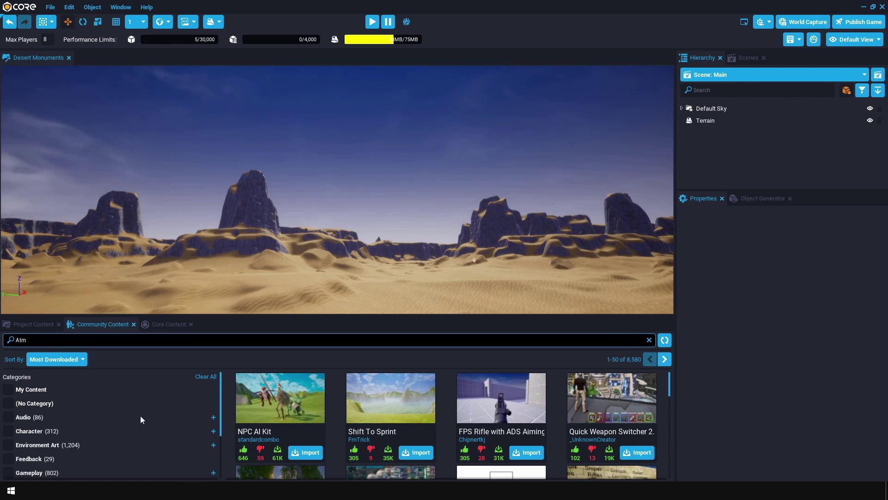
{"action": "type", "text": "osphere"}
{"action": "key", "text": "Return"}
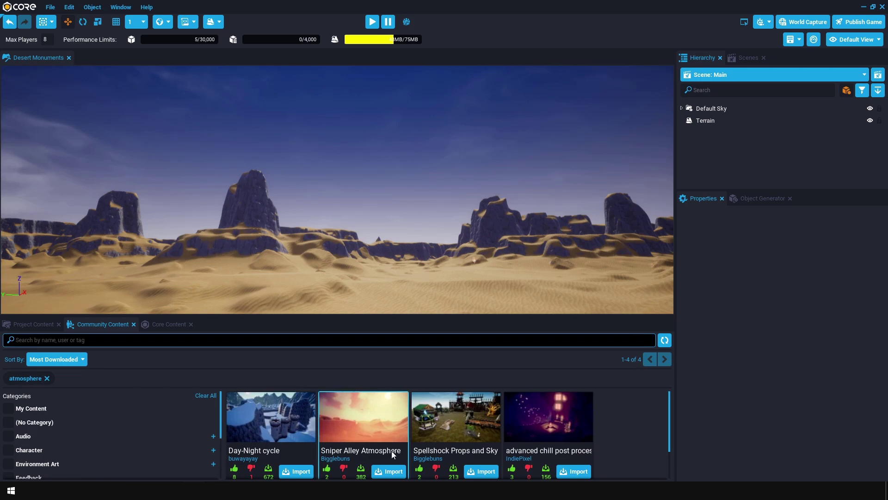
{"action": "left_click", "coordinate": [356, 415]}
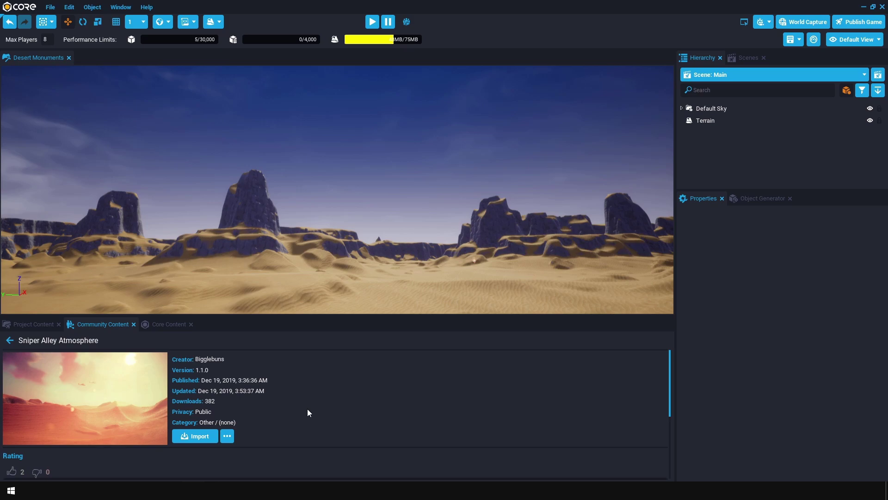
{"action": "left_click", "coordinate": [176, 436]}
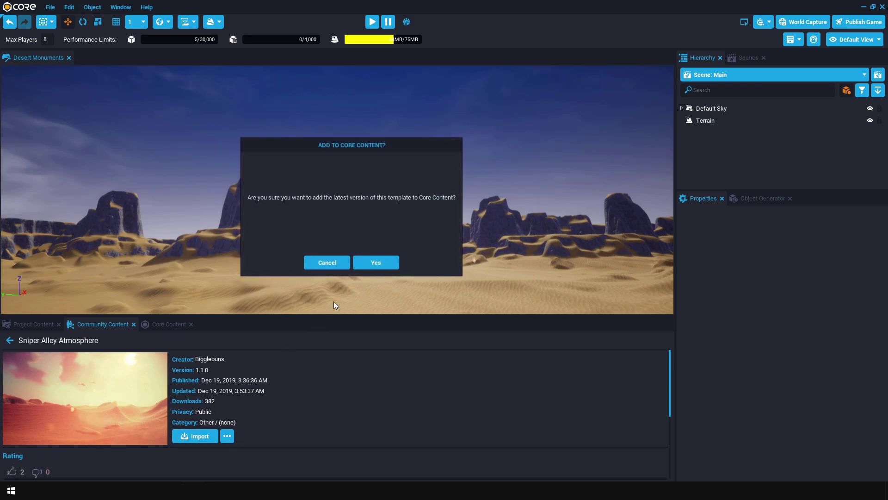
{"action": "left_click", "coordinate": [373, 262]}
{"action": "left_click", "coordinate": [372, 262]}
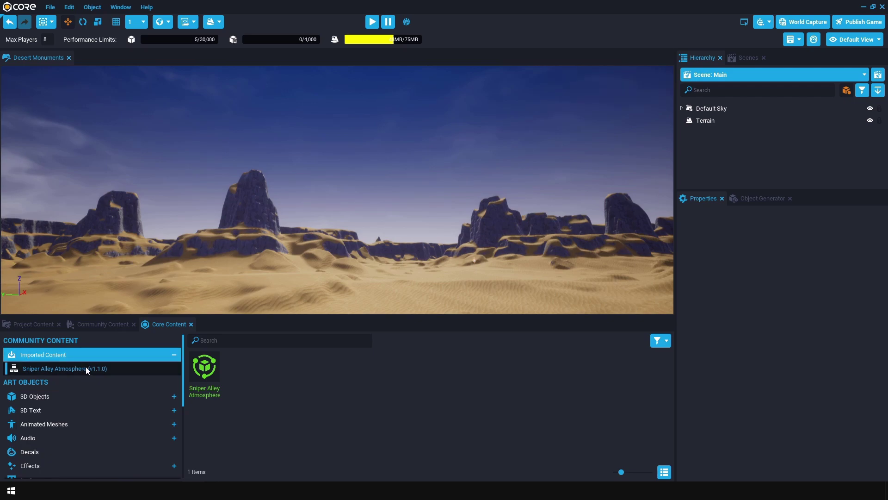
- Place Sniper Alley Atmosphere in the scene and delete the Default Sky object
{"action": "left_click_drag", "start_coordinate": [196, 376], "coordinate": [318, 249]}
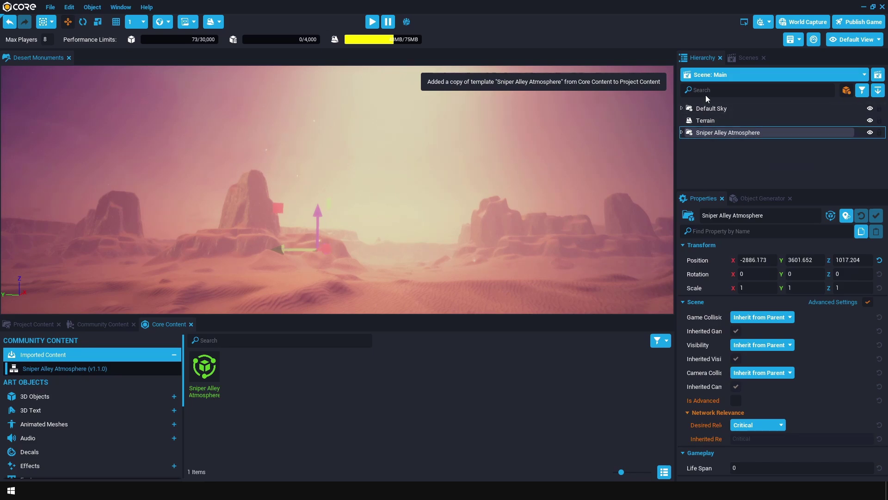
{"action": "left_click", "coordinate": [710, 107]}
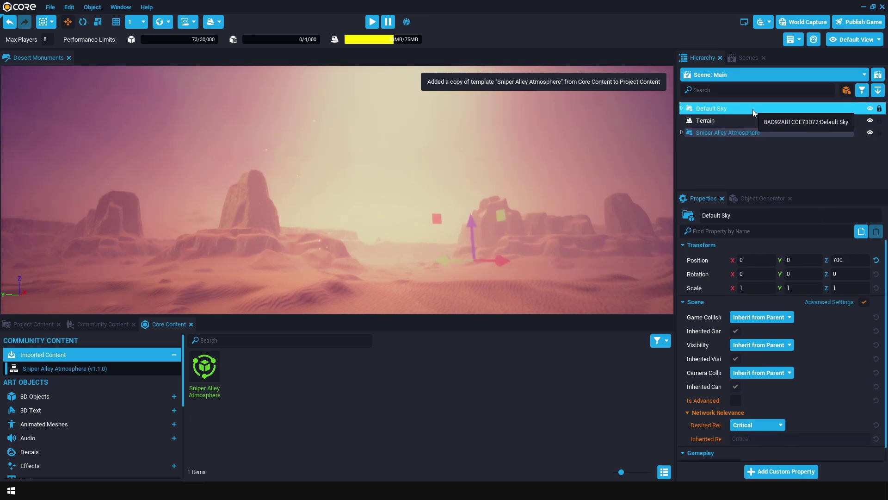
{"action": "key", "text": "Delete"}
{"action": "scroll", "coordinate": [600, 134], "scroll_direction": "up", "scroll_amount": 5}
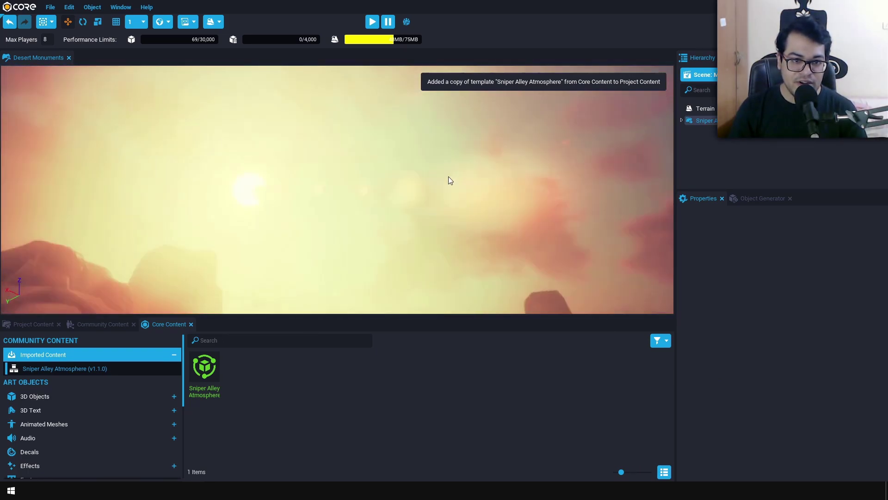
{"action": "right_click_drag", "start_coordinate": [448, 201], "coordinate": [408, 197]}
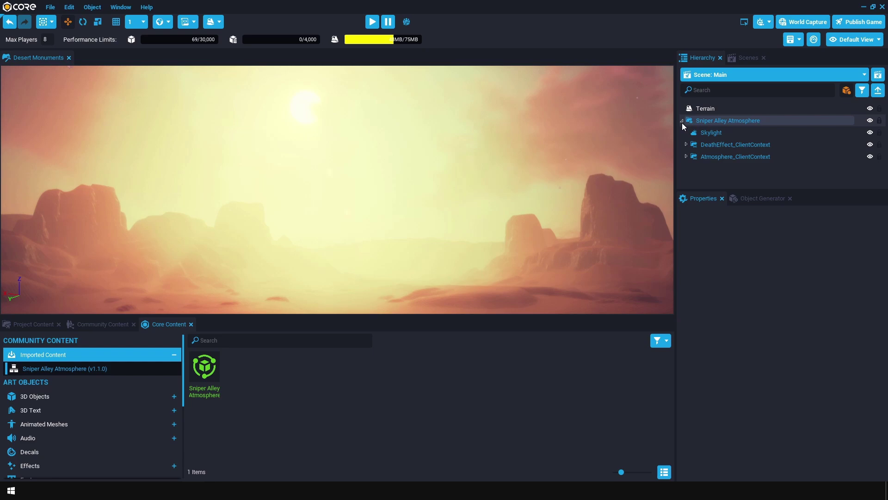
{"action": "left_click", "coordinate": [686, 143]}
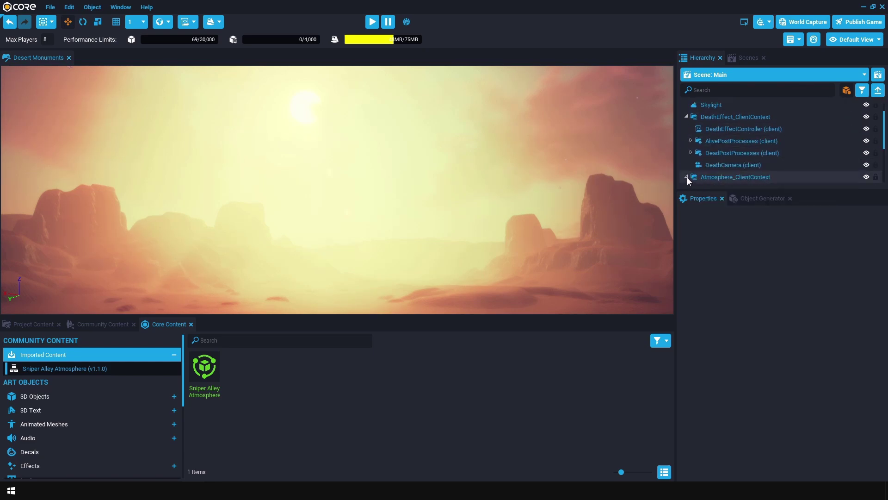
{"action": "scroll", "coordinate": [687, 176], "scroll_direction": "down", "scroll_amount": 3}
{"action": "left_click", "coordinate": [748, 131]}
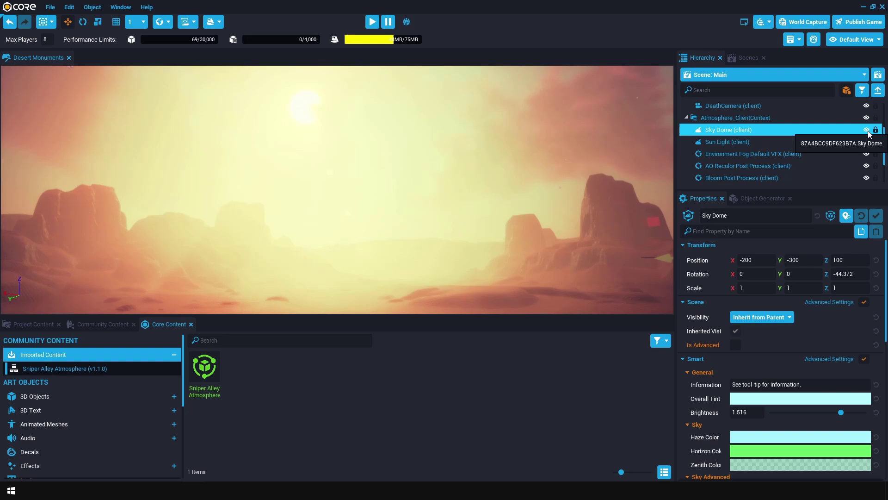
{"action": "left_click", "coordinate": [866, 142]}
{"action": "left_click", "coordinate": [866, 141]}
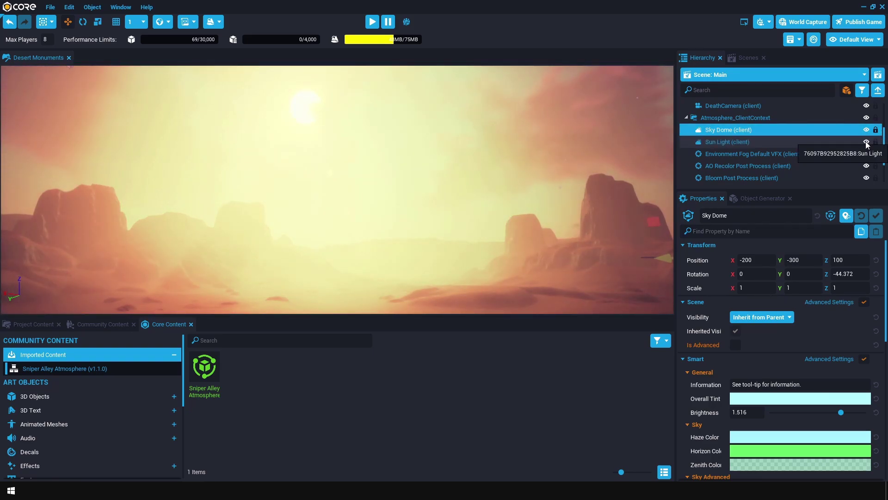
{"action": "left_click", "coordinate": [865, 155]}
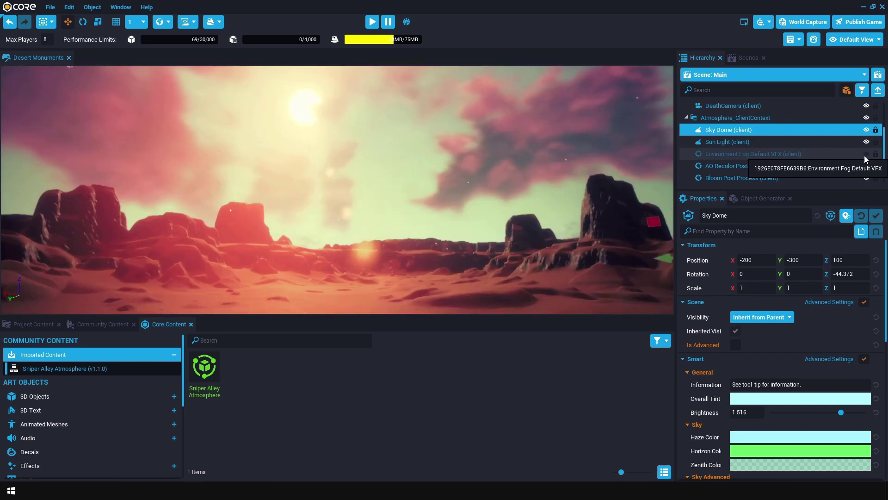
{"action": "left_click", "coordinate": [864, 156]}
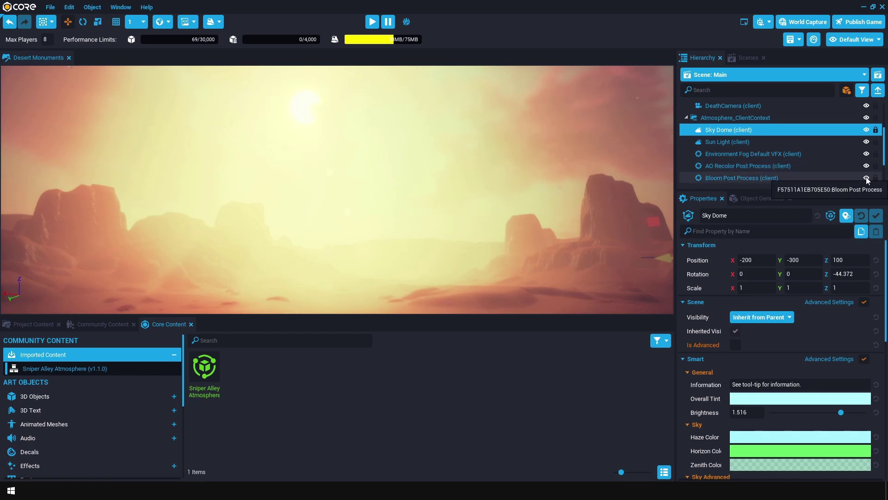
{"action": "left_click", "coordinate": [867, 178]}
{"action": "left_click", "coordinate": [866, 177]}
{"action": "scroll", "coordinate": [831, 168], "scroll_direction": "down", "scroll_amount": 3}
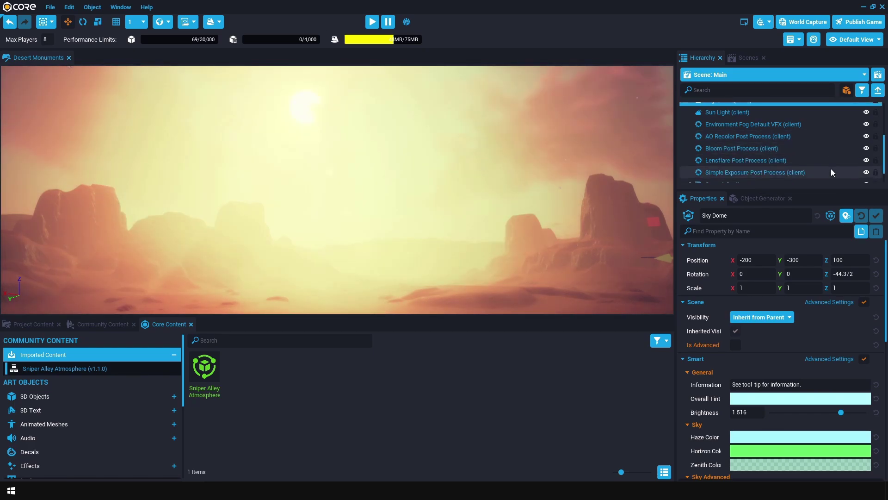
{"action": "left_click", "coordinate": [867, 145]}
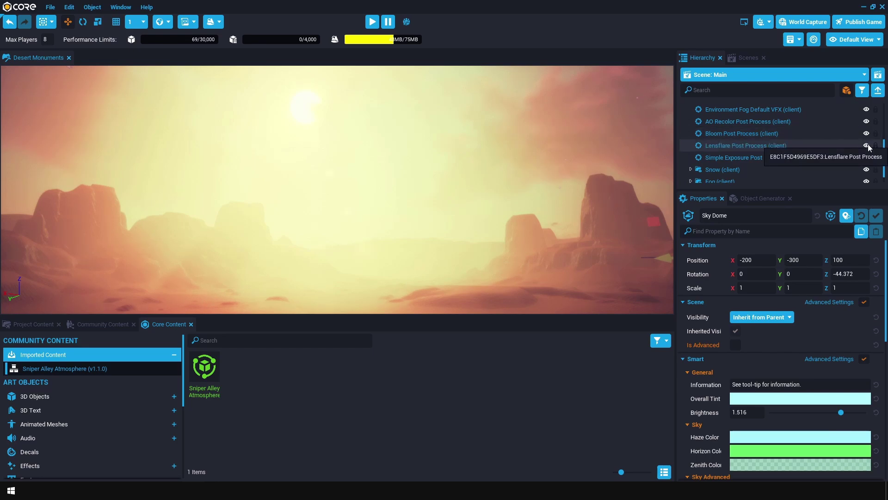
{"action": "left_click", "coordinate": [867, 145]}
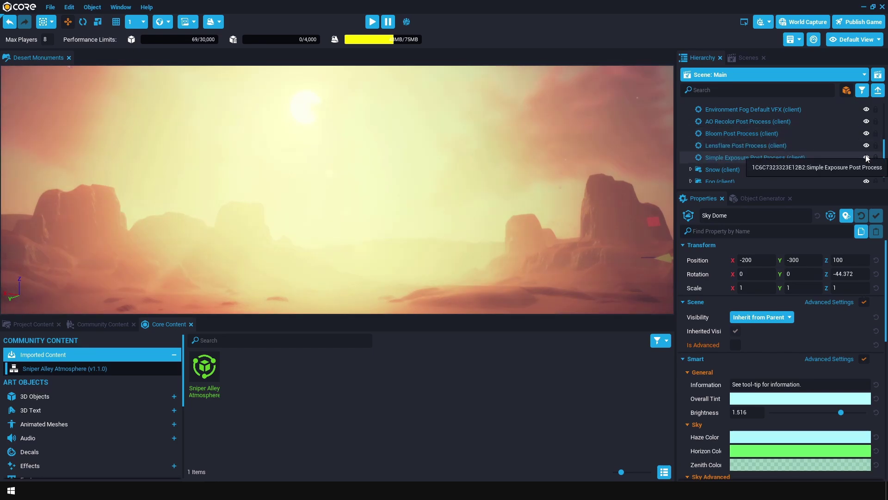
{"action": "left_click", "coordinate": [867, 157]}
{"action": "left_click", "coordinate": [866, 157]}
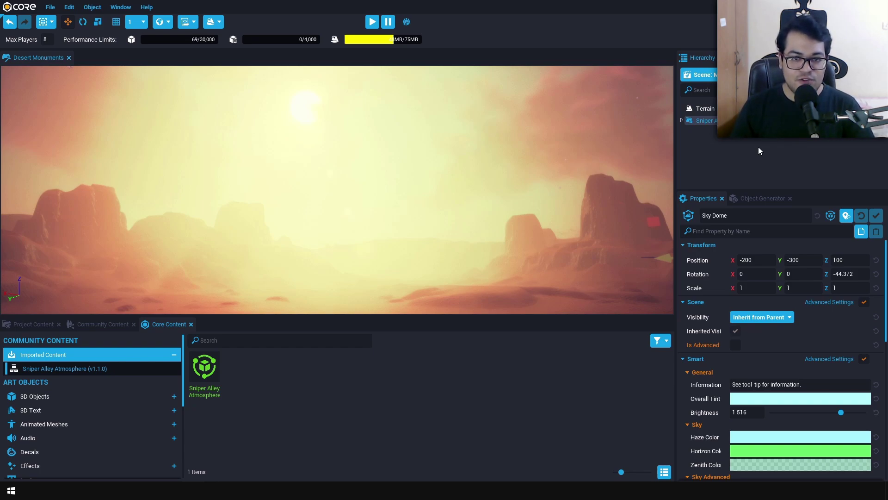
- Search Core Content for 'First' and place First Person Camera Settings into the desert scene
{"action": "right_click_drag", "start_coordinate": [464, 174], "coordinate": [454, 195]}
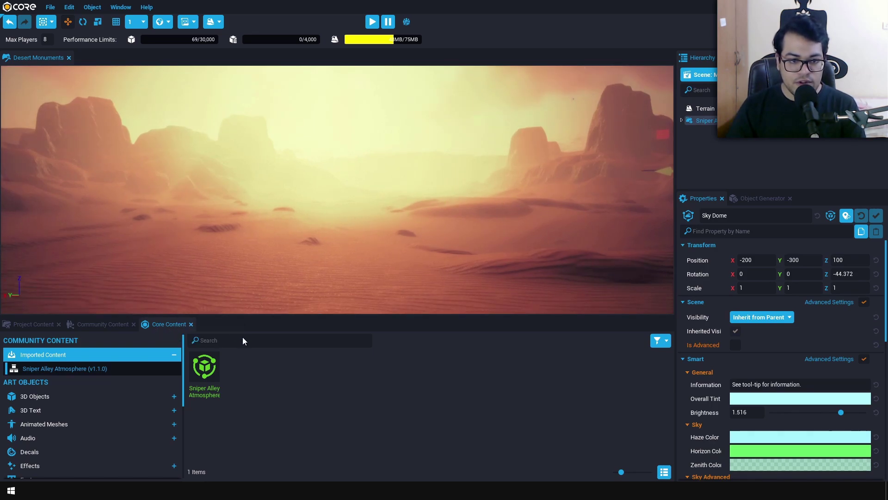
{"action": "left_click", "coordinate": [243, 340]}
{"action": "type", "text": "Firs"}
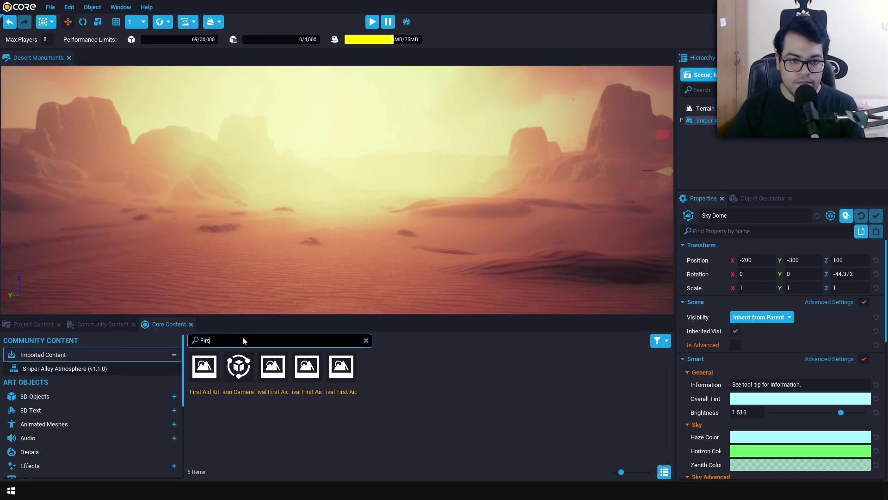
{"action": "type", "text": "t"}
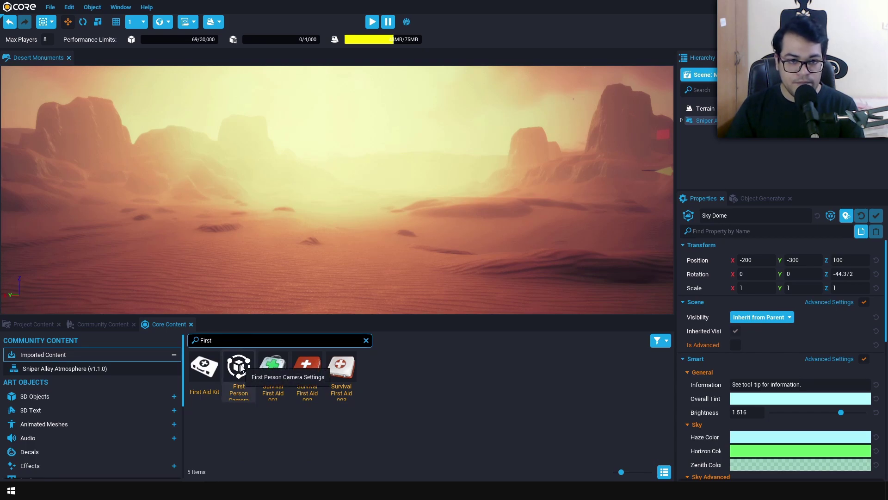
{"action": "left_click_drag", "start_coordinate": [240, 367], "coordinate": [305, 227]}
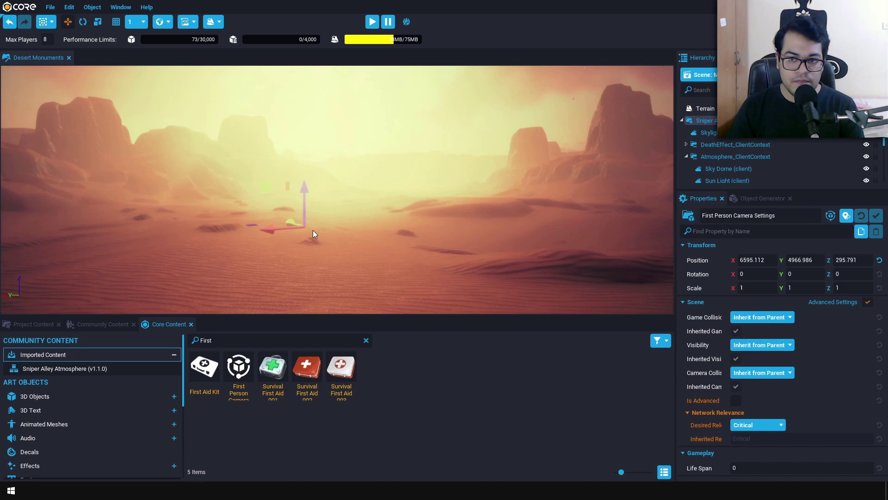